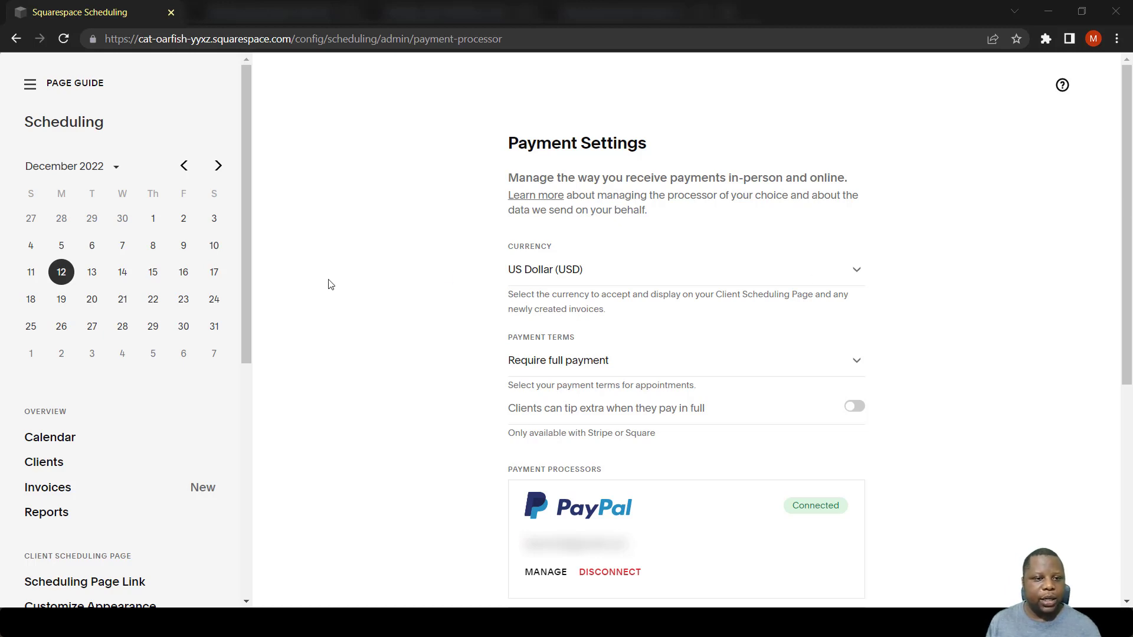
- Scroll the left sidebar down to the Business Settings section
scroll(83, 359, down, 6)
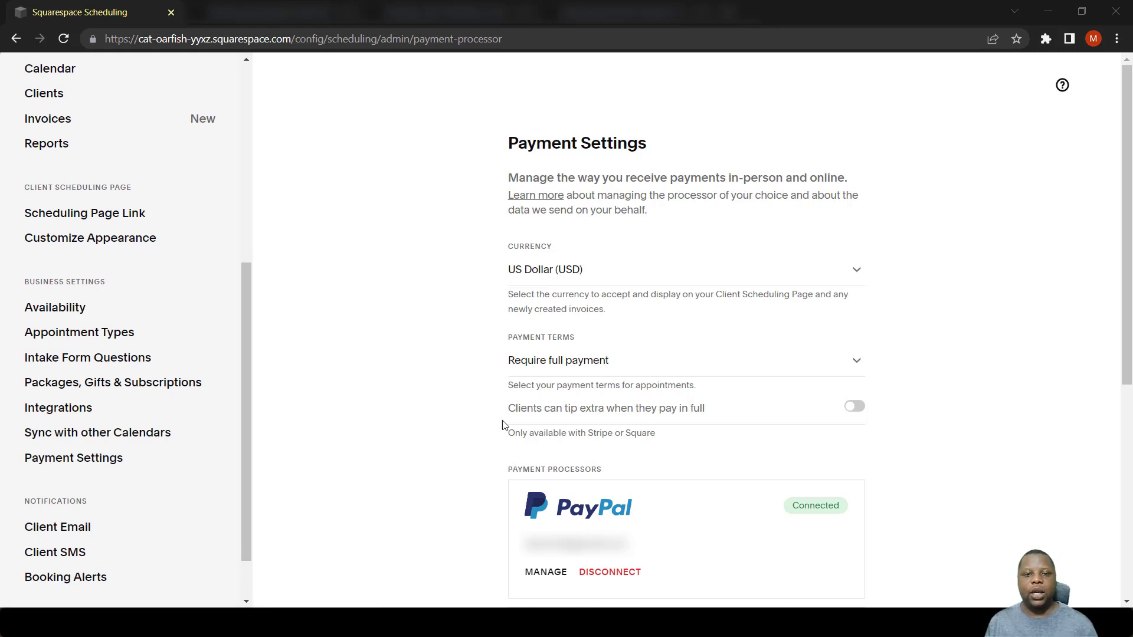
- Reload Payment Settings, leave the currency on US Dollar (USD), and bring up the payment terms list
click(92, 470)
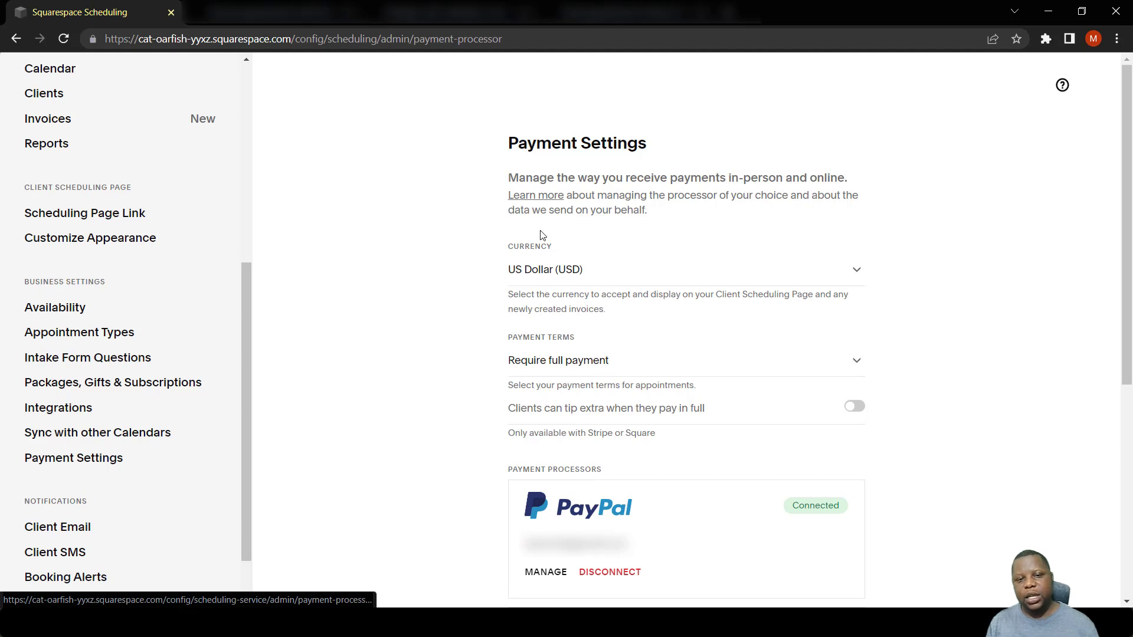
click(544, 272)
click(452, 283)
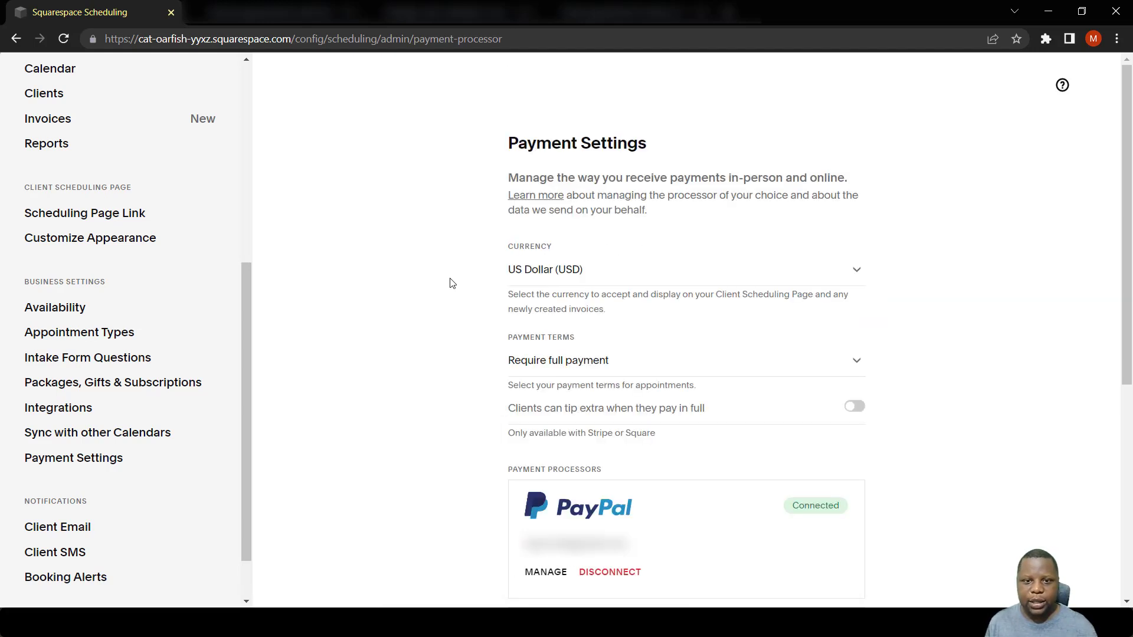
click(545, 361)
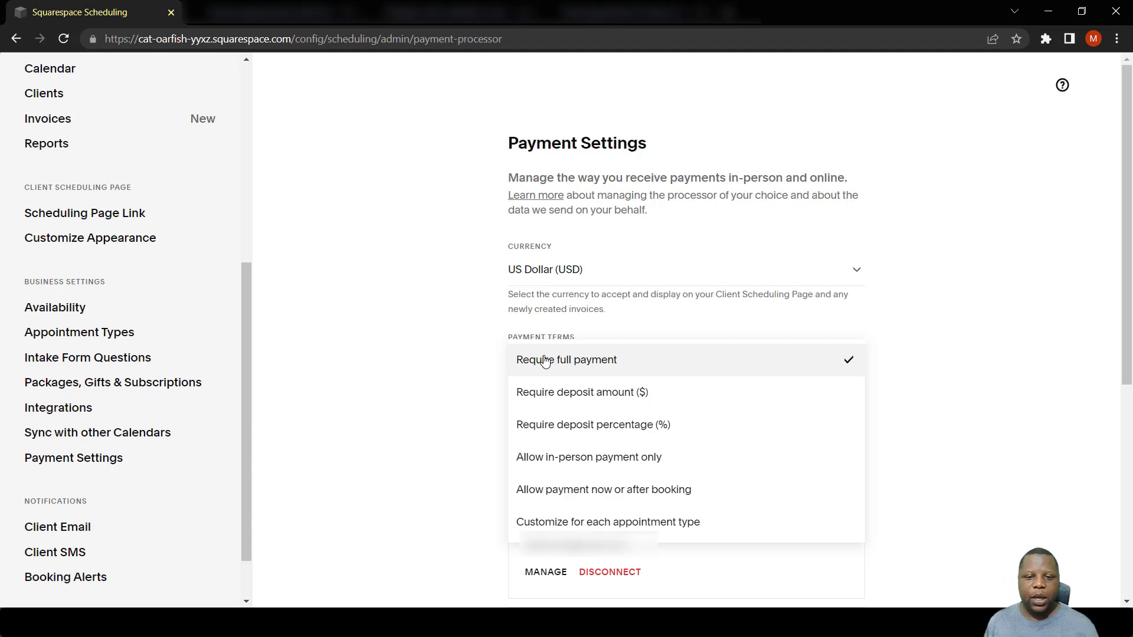
- Choose 'Require deposit amount ($)' and set the deposit amount to 50
click(572, 404)
scroll(520, 404, down, 1)
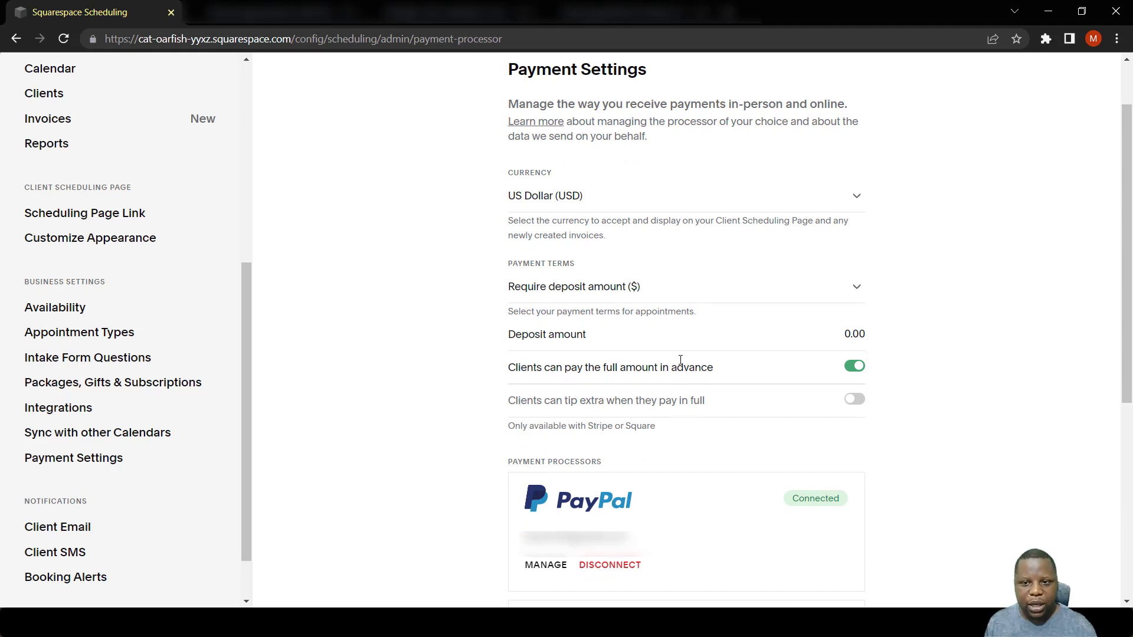
double_click(854, 335)
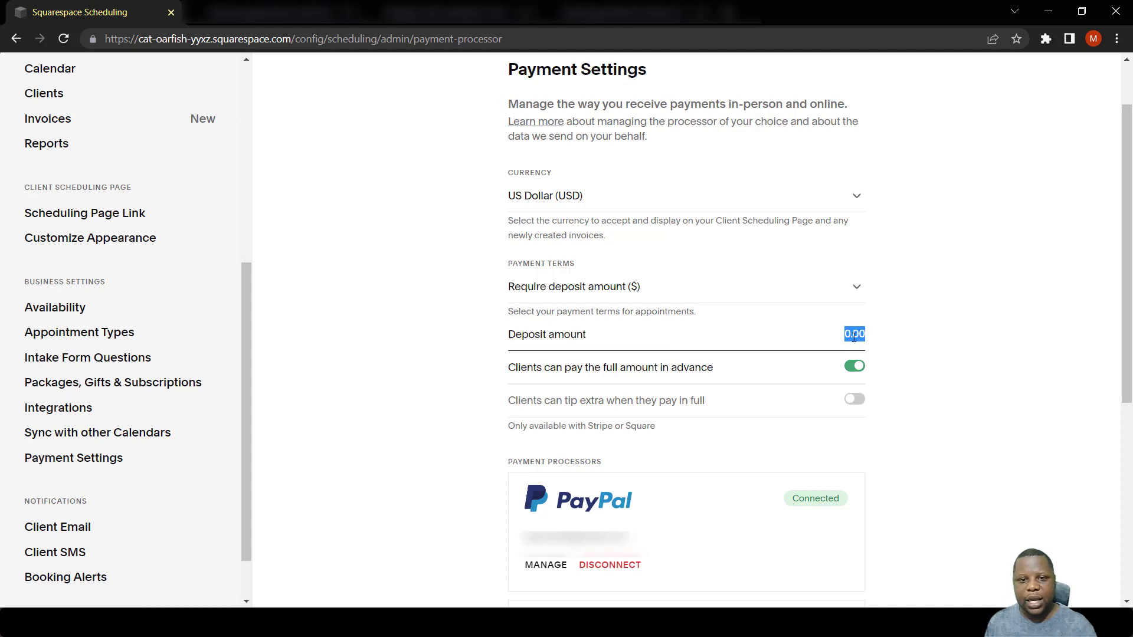
text(50)
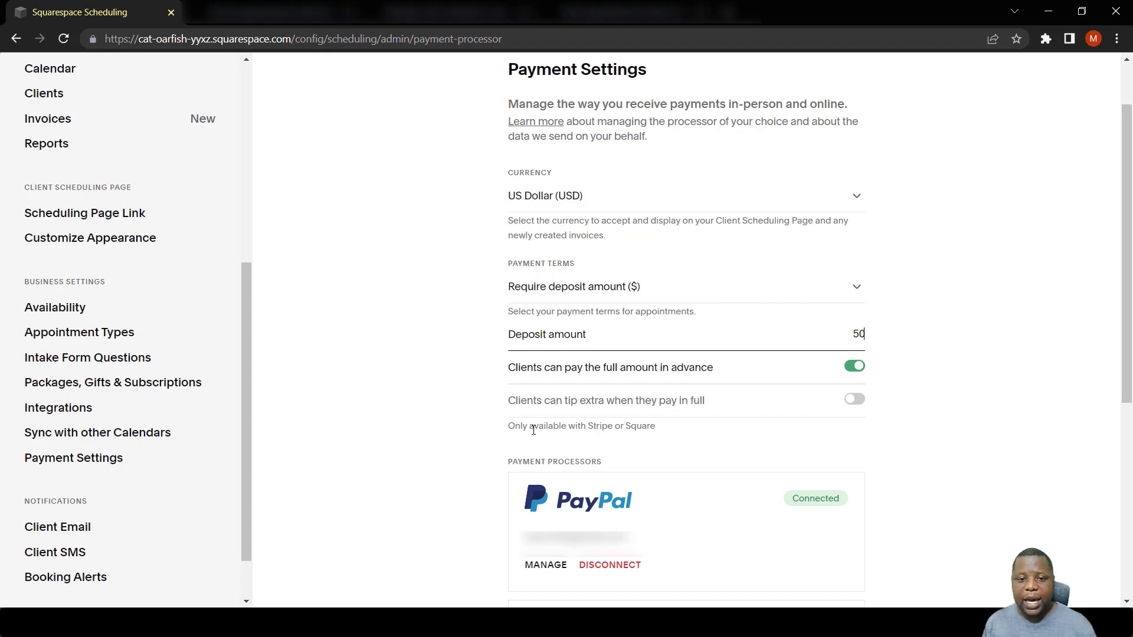
drag(533, 435, 668, 428)
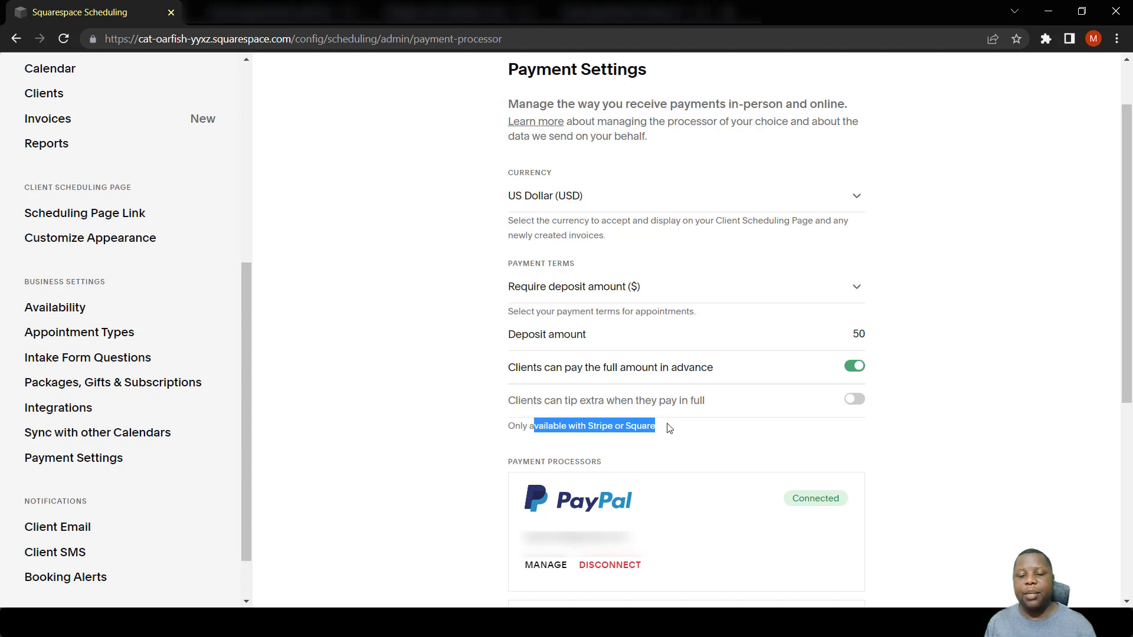
click(944, 383)
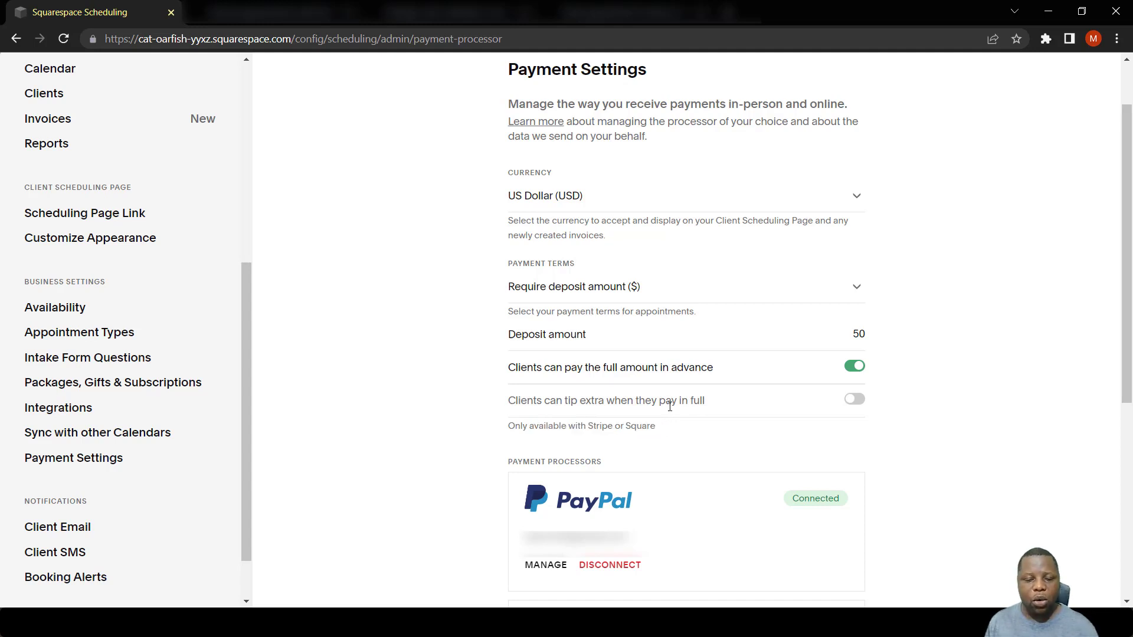
- Switch payment terms to 'Require deposit percentage (%)' with a 20% deposit
click(649, 298)
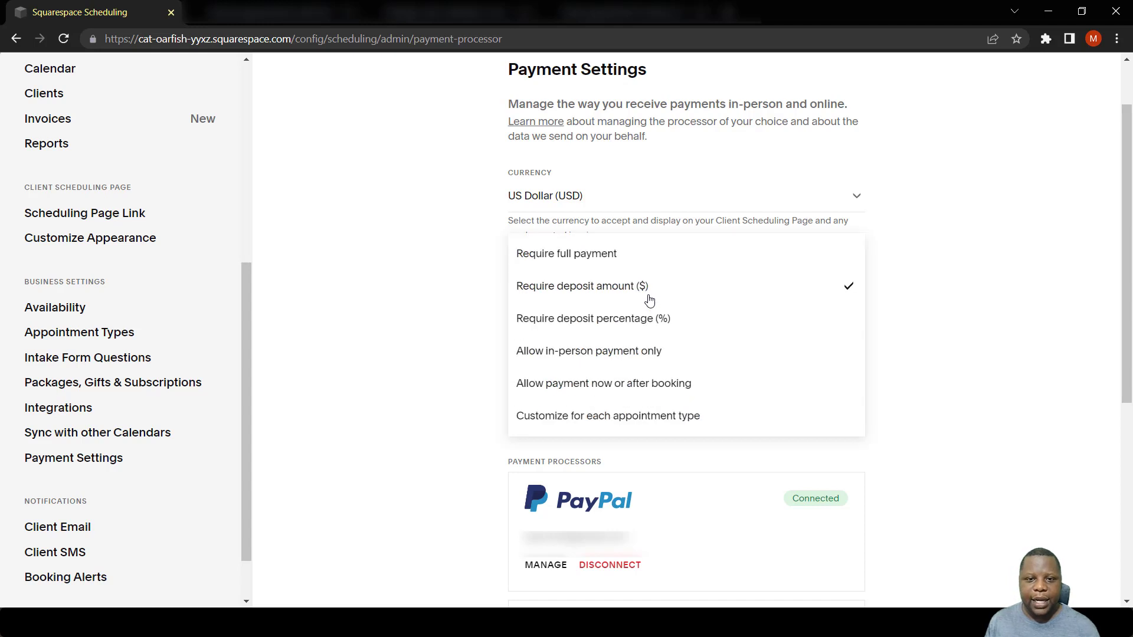
click(611, 329)
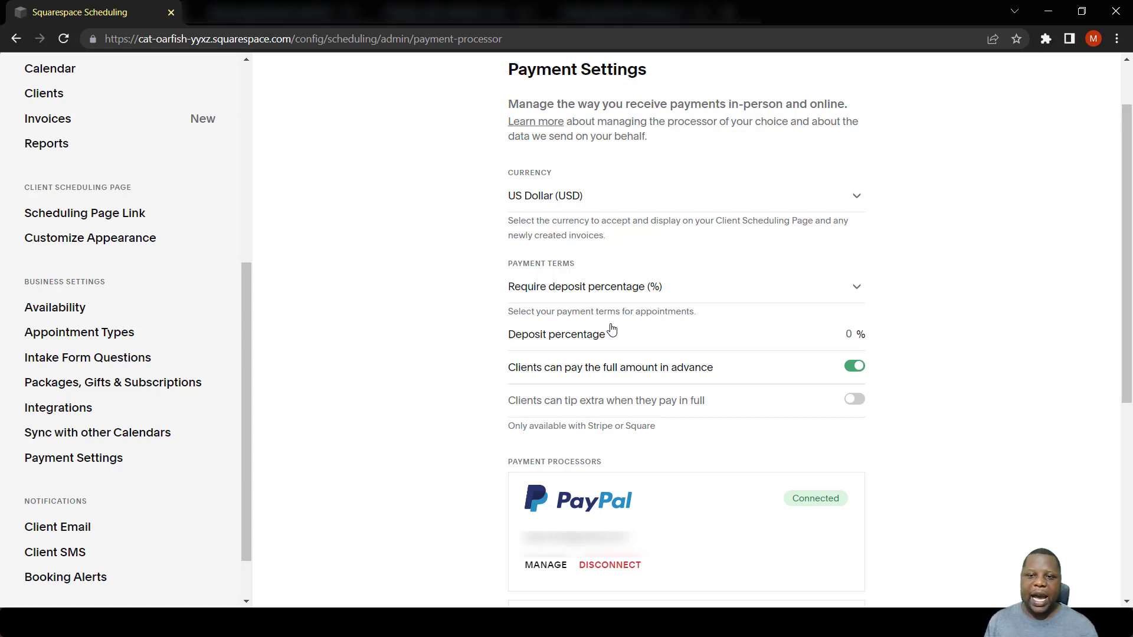
click(850, 334)
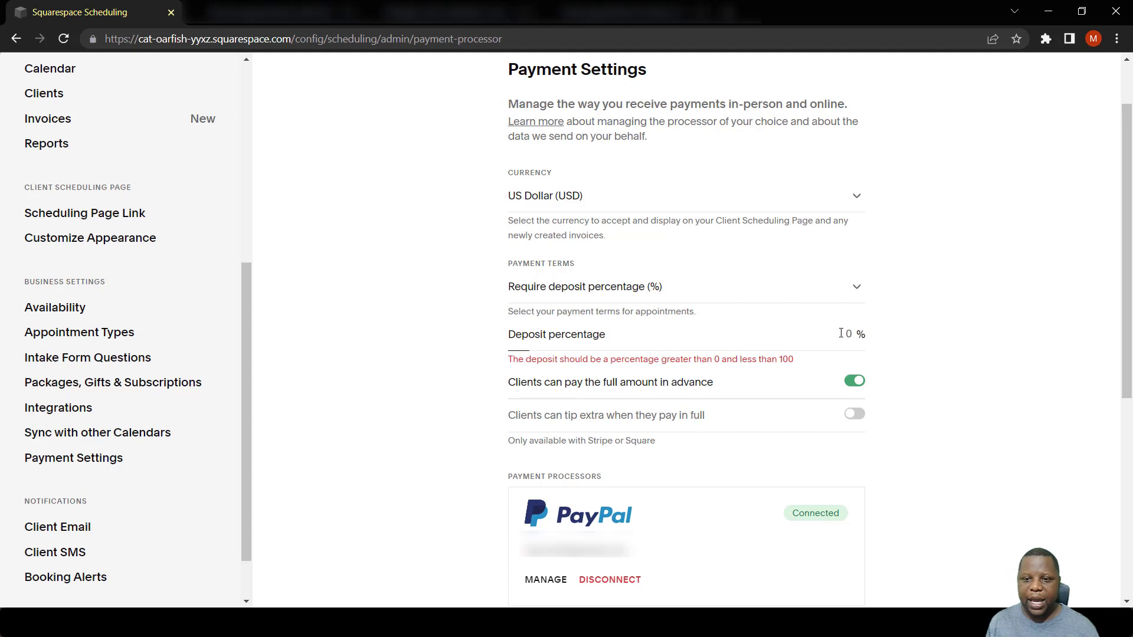
click(849, 332)
text(20)
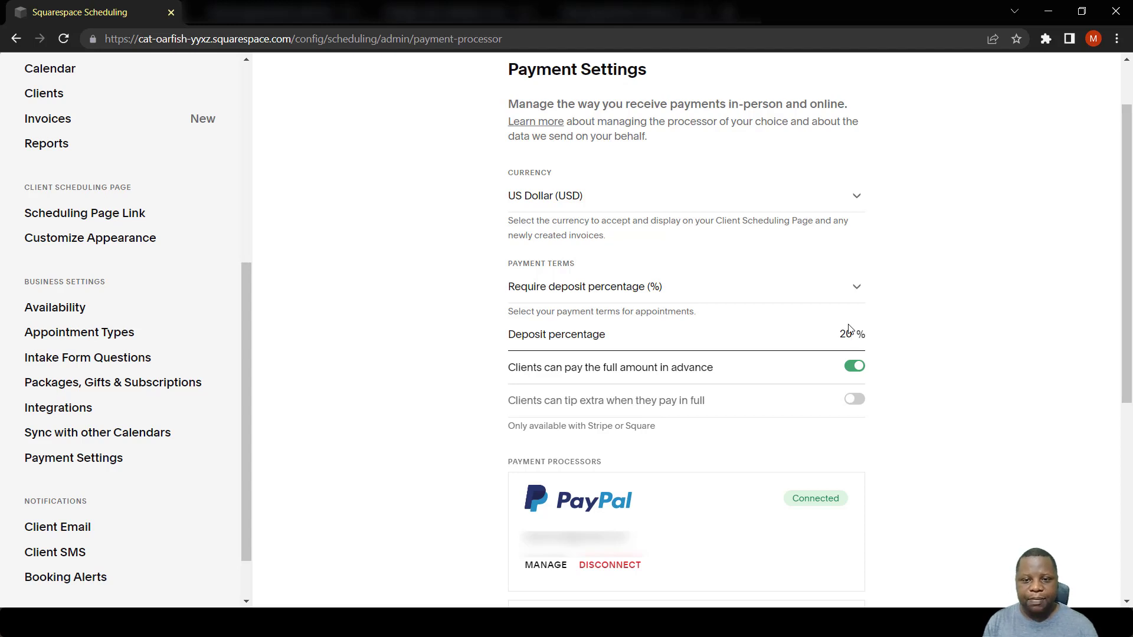
- Try 'Allow in-person payment only', then settle on 'Allow payment now or after booking'
click(826, 294)
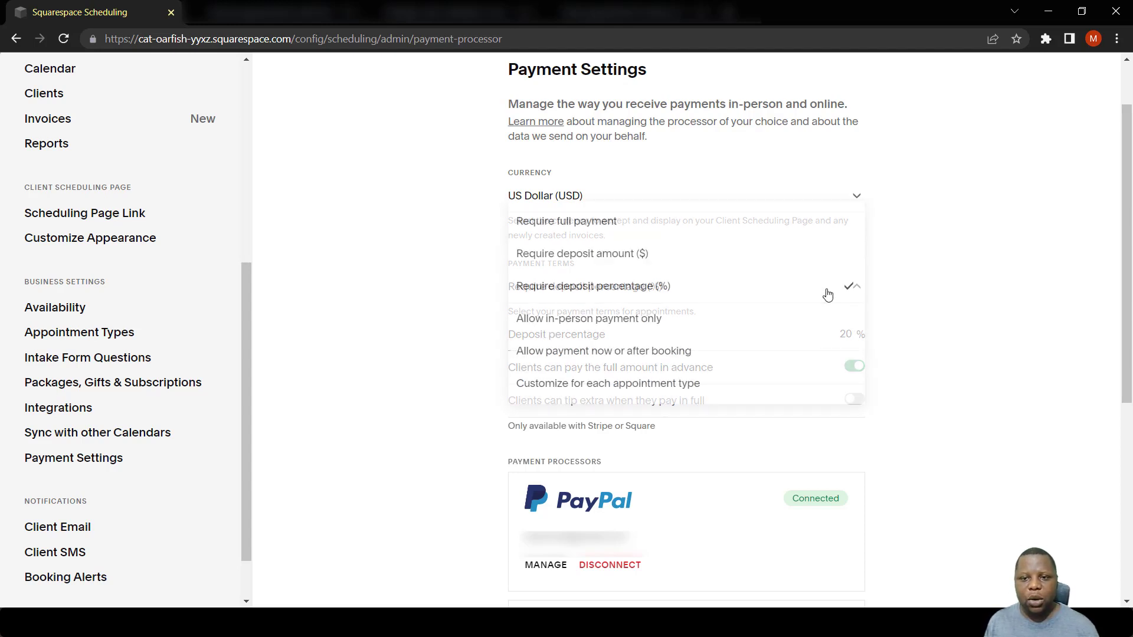
click(659, 328)
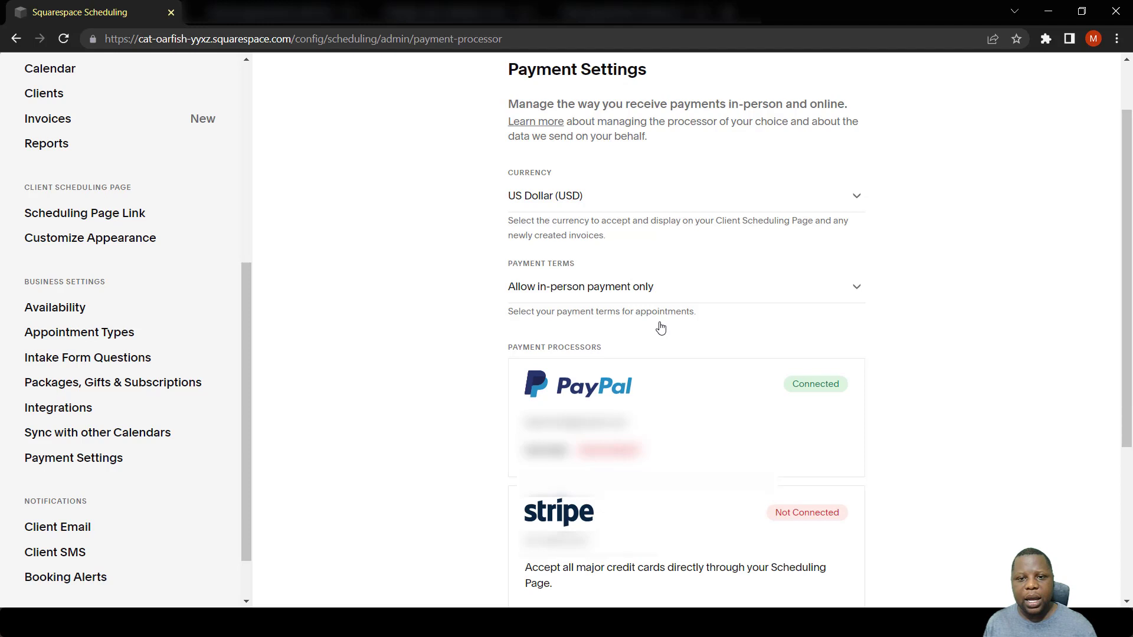
click(634, 298)
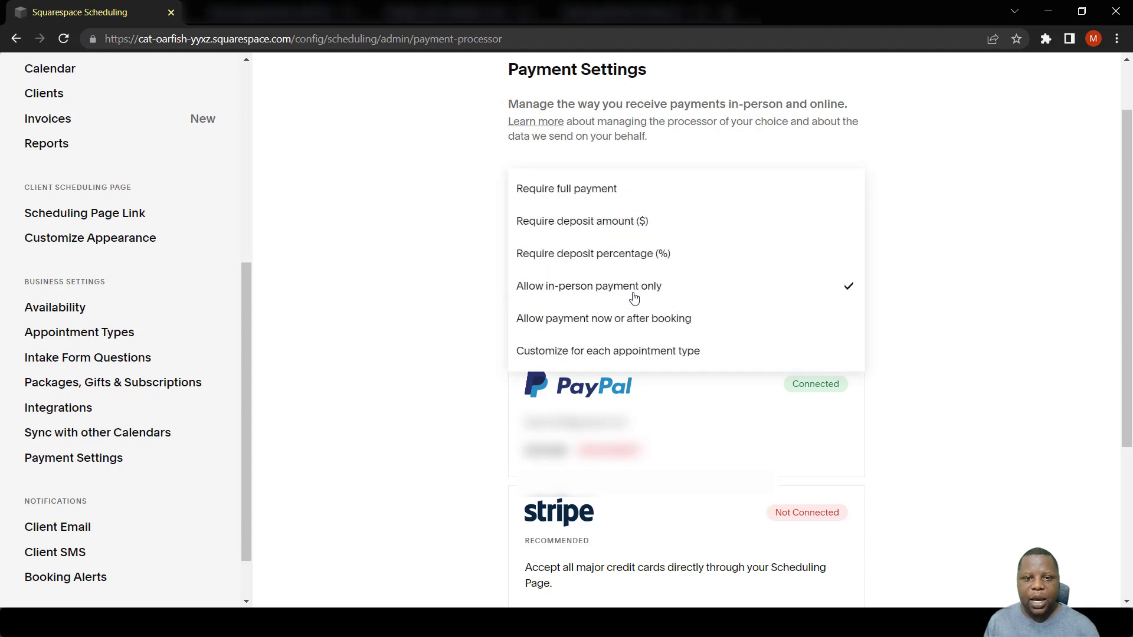
click(618, 328)
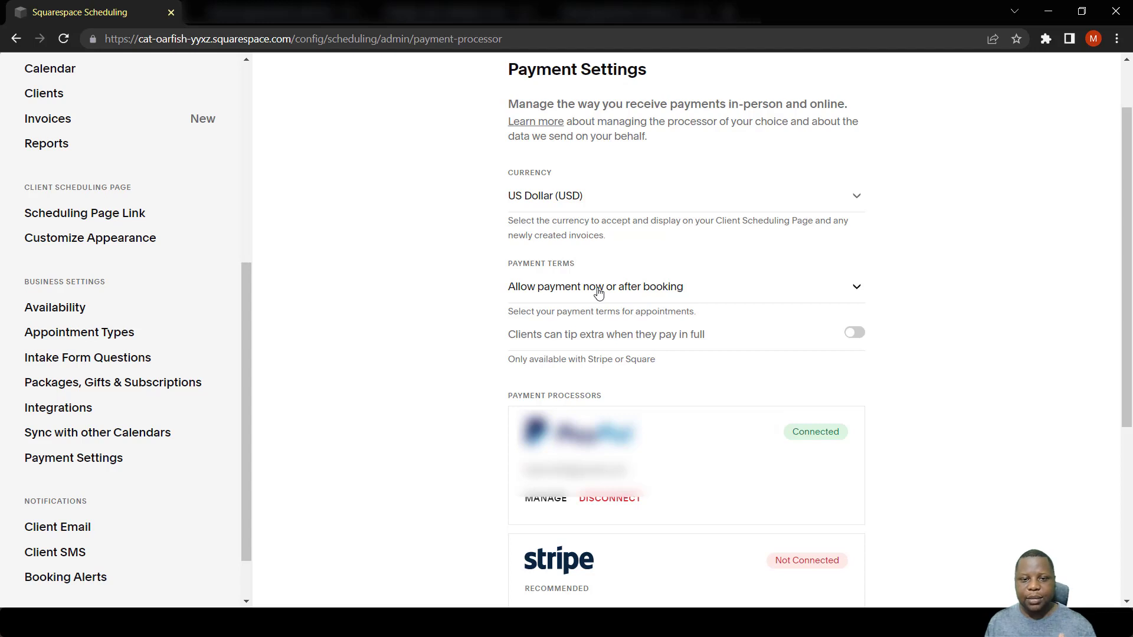
- Switch payment terms to 'Customize for each appointment type'
click(598, 293)
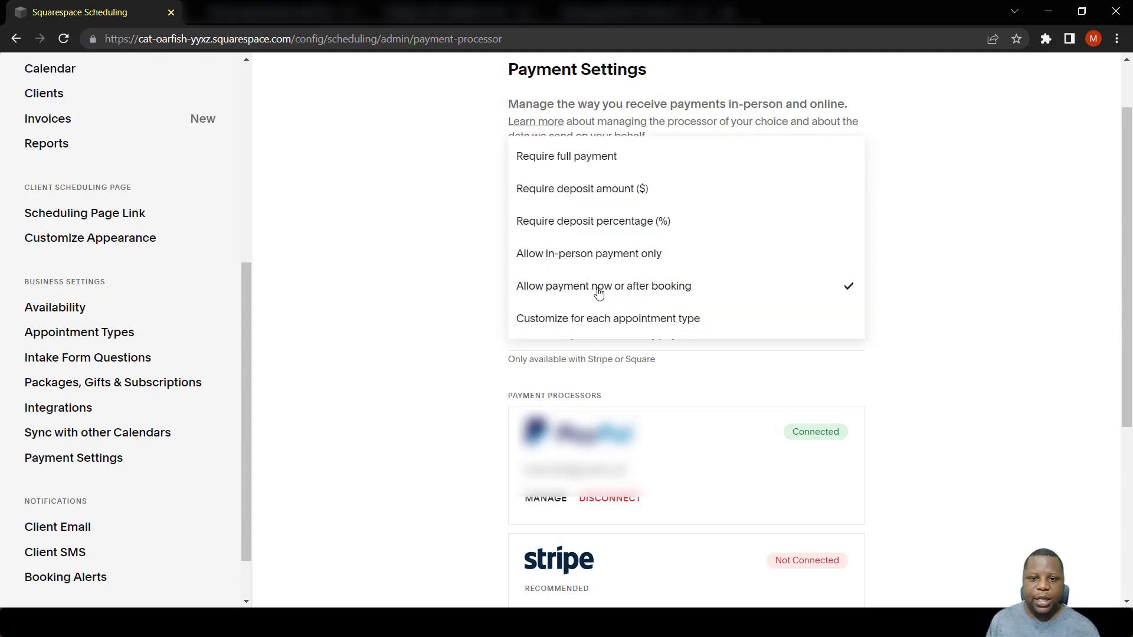
click(597, 320)
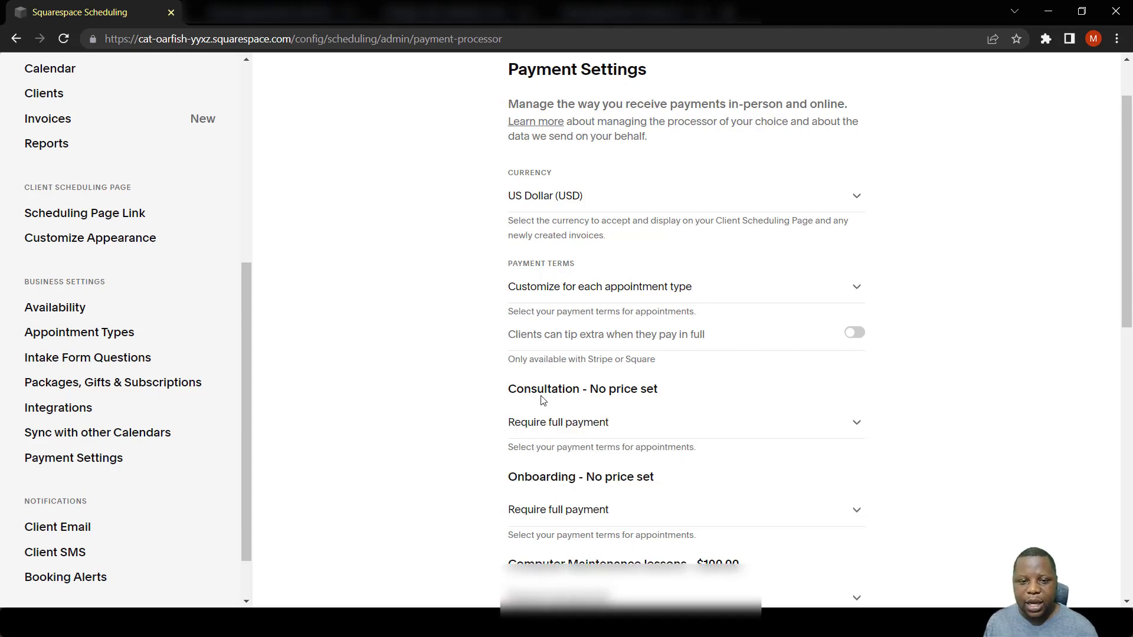
scroll(544, 401, down, 1)
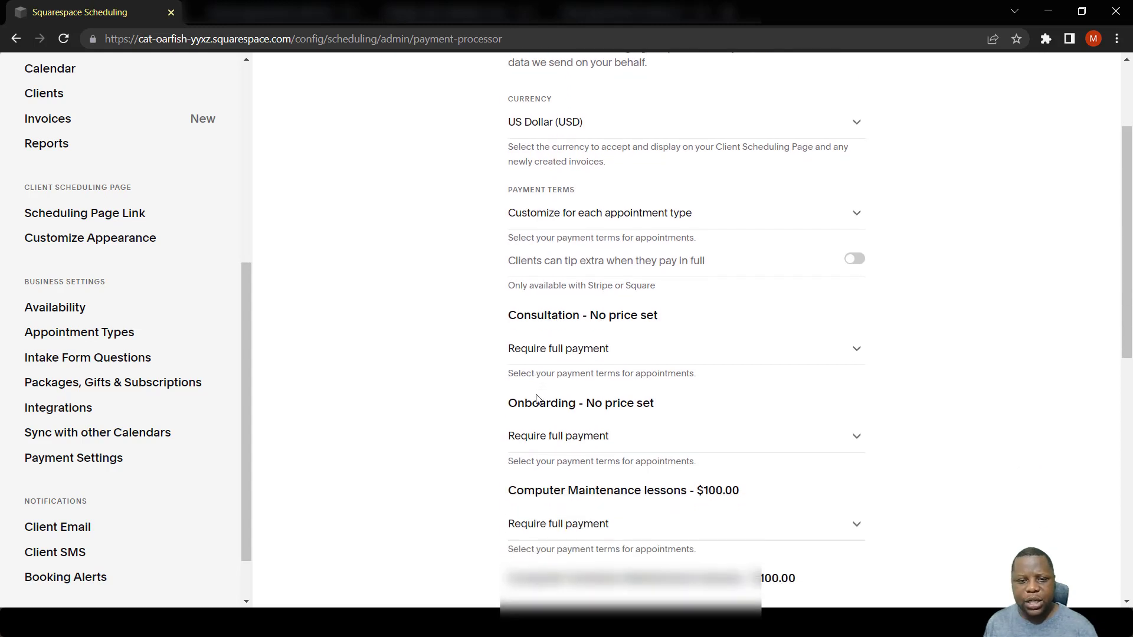
scroll(566, 451, down, 1)
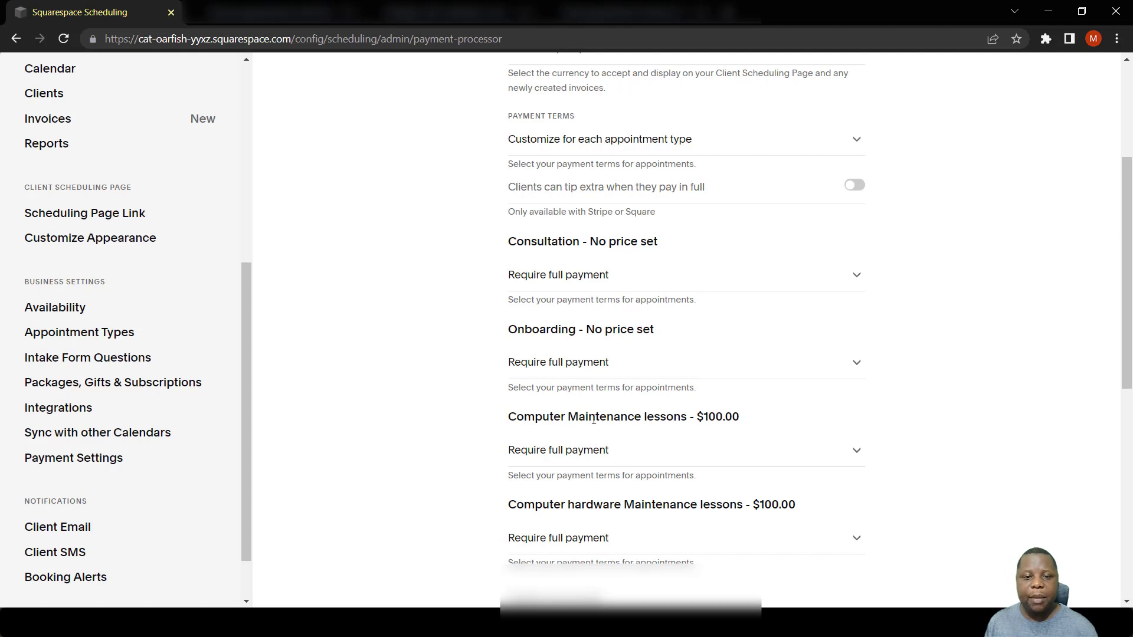
scroll(593, 420, down, 1)
- Confirm Computer Maintenance and Computer hardware Maintenance lessons both stay on full payment
click(561, 387)
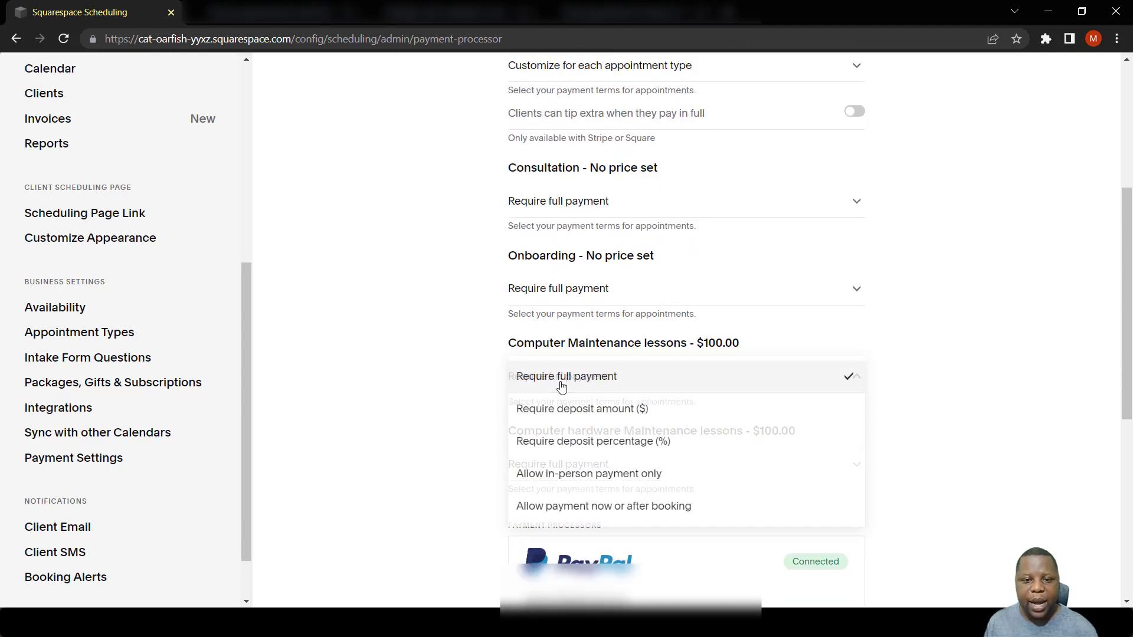
click(457, 380)
click(590, 466)
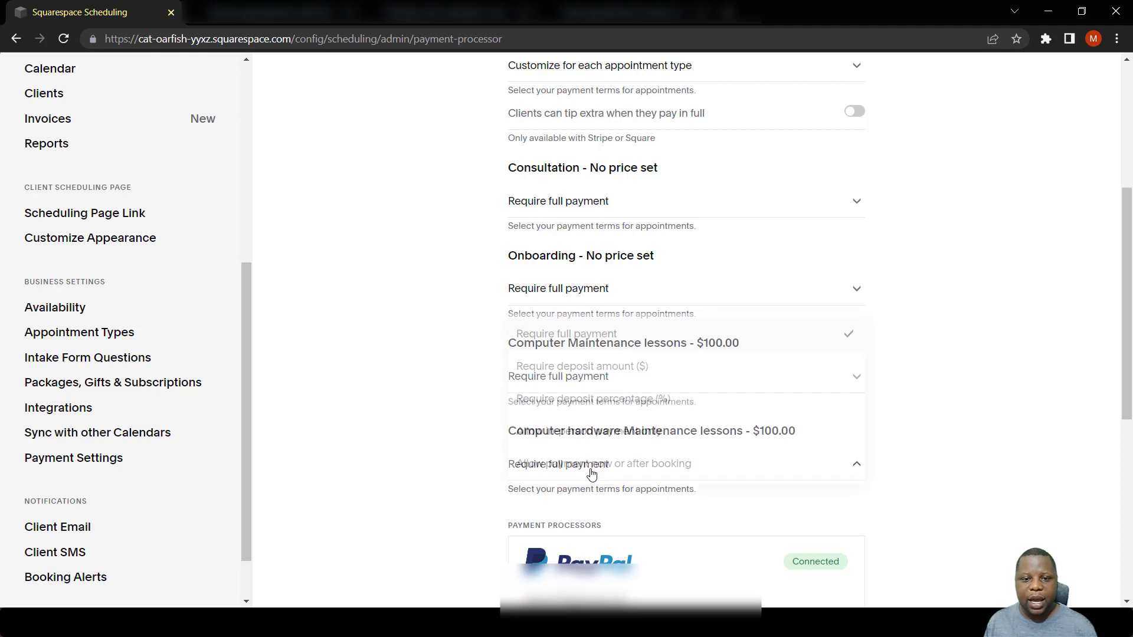
click(464, 425)
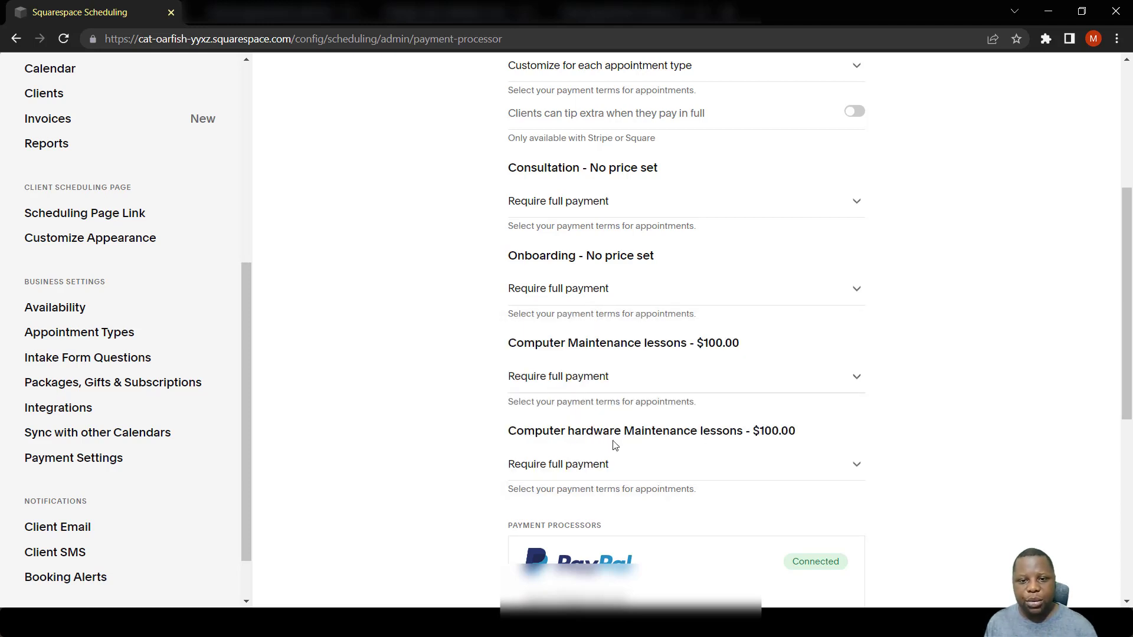
scroll(727, 451, up, 4)
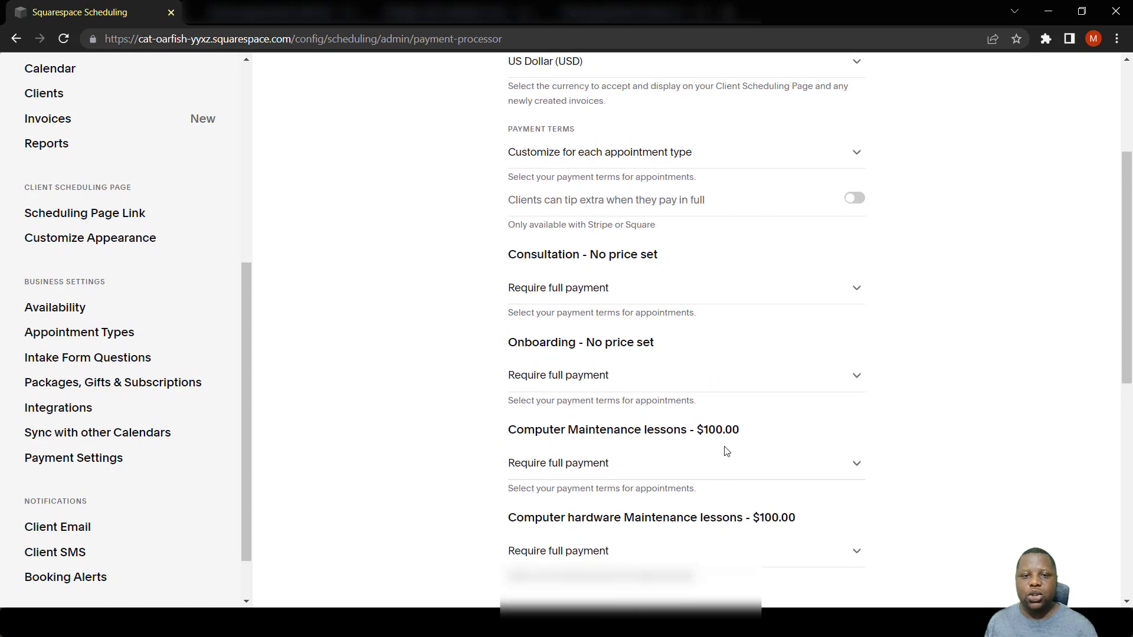
- Return payment terms to 'Require full payment' for all appointments and save
click(608, 289)
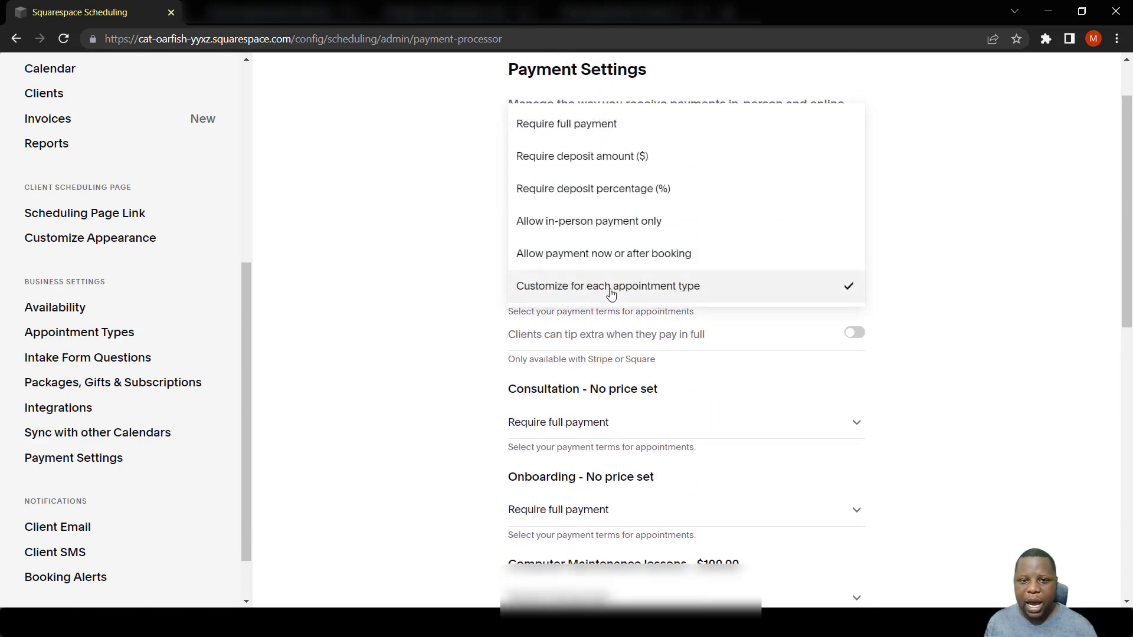
click(595, 135)
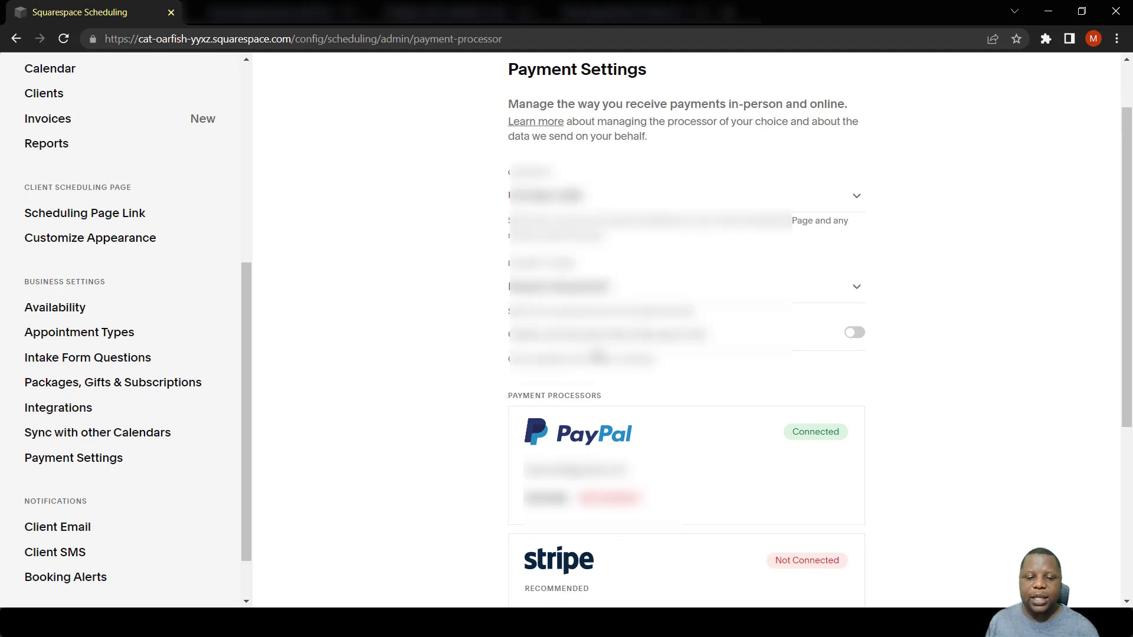
scroll(598, 354, down, 5)
scroll(393, 475, up, 6)
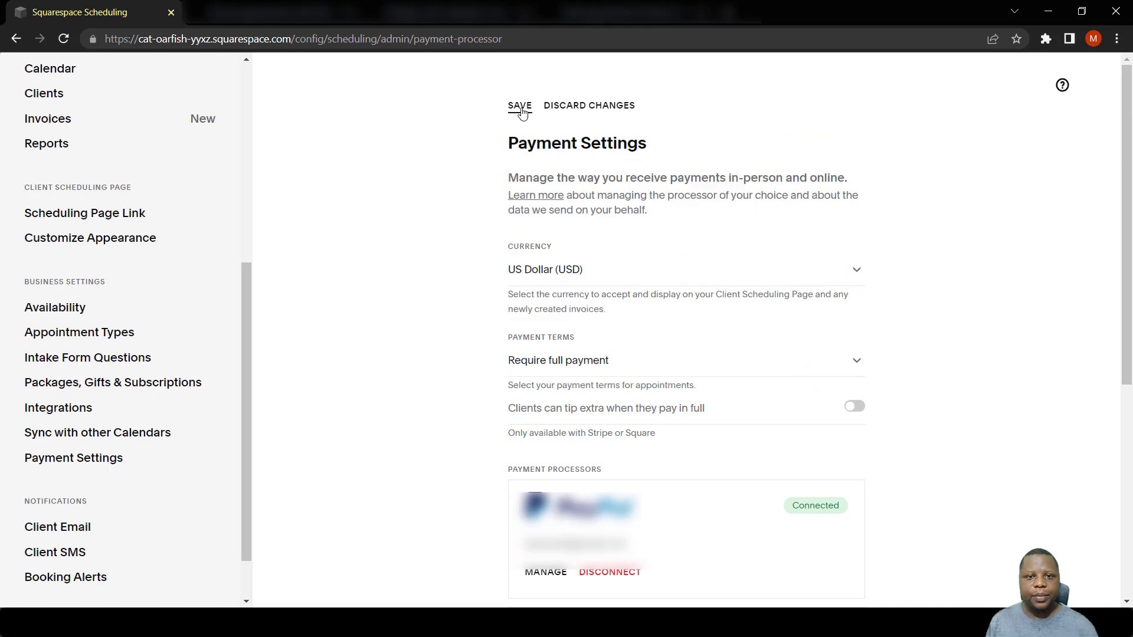
click(521, 106)
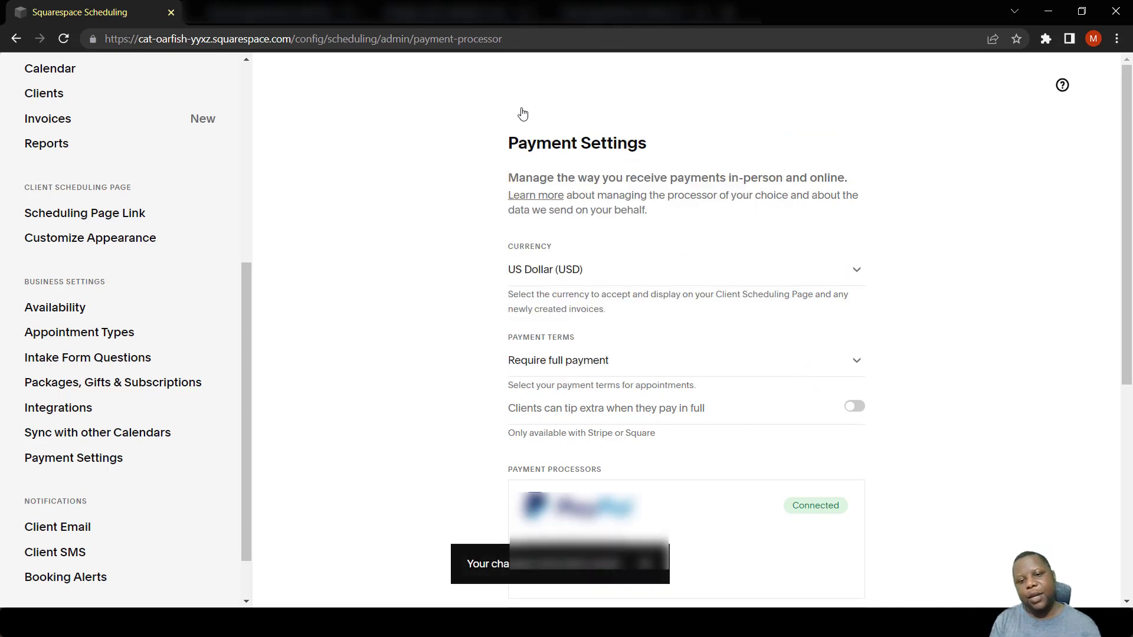